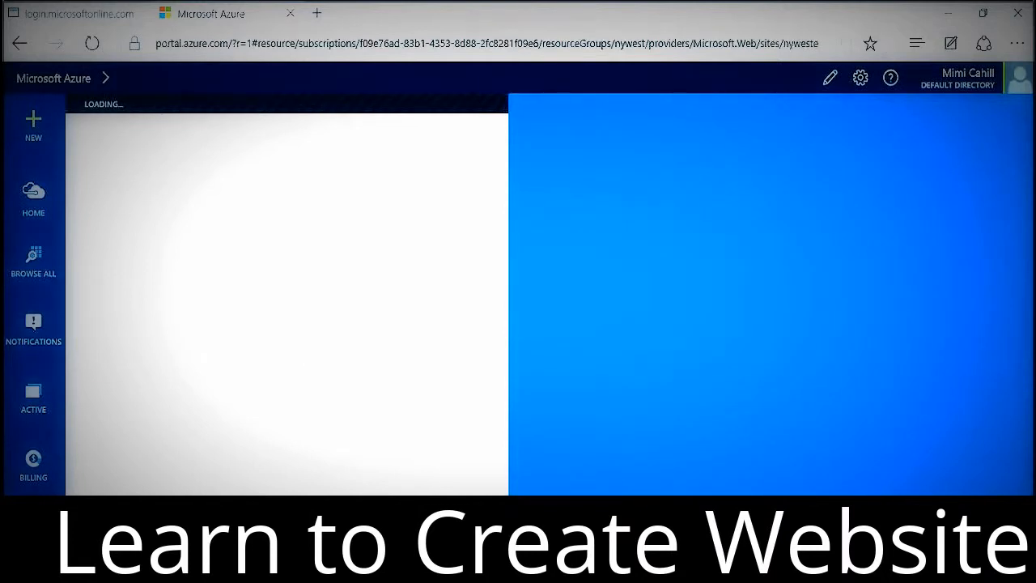
# Find WordPress by WordPress in the Web + Mobile marketplace by searching for "wordpress" and start creating it
pyautogui.click(24, 140)
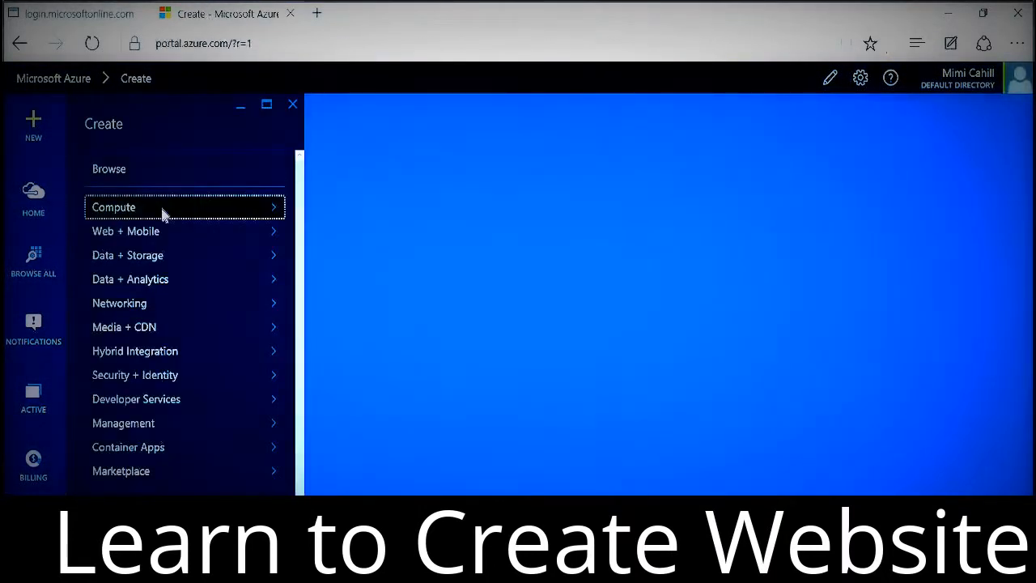
pyautogui.click(157, 233)
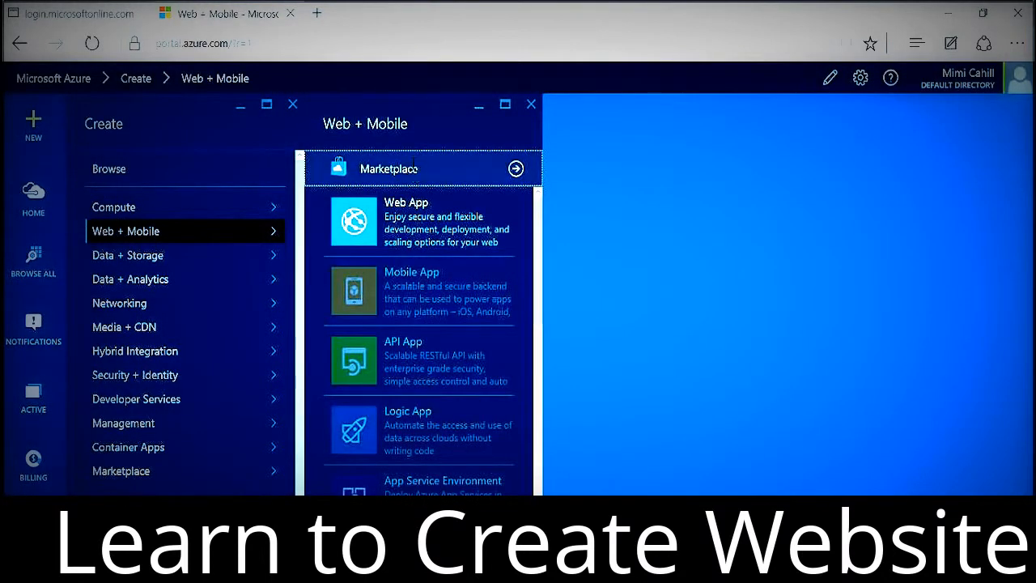
pyautogui.click(415, 168)
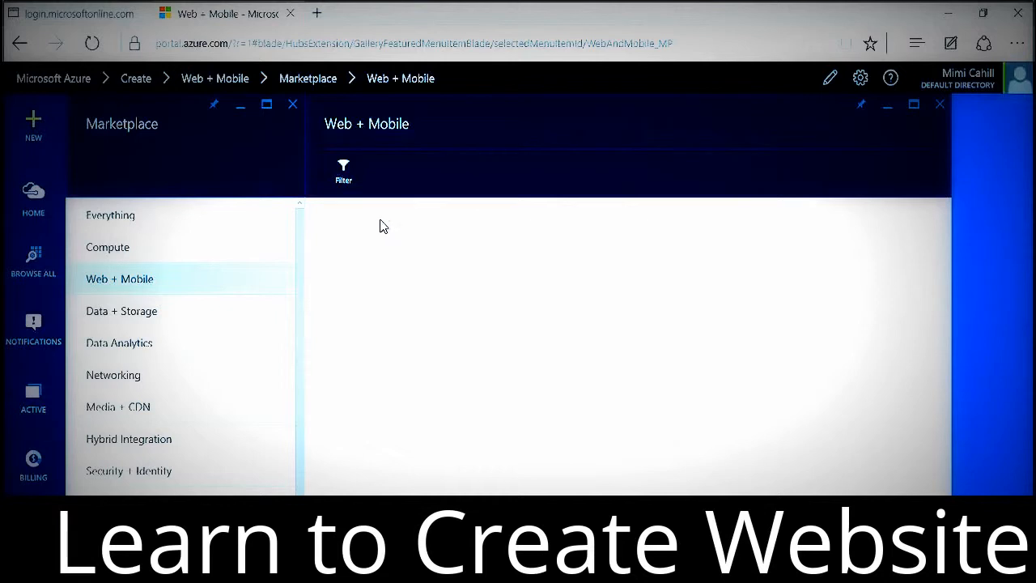
pyautogui.write('wordpress')
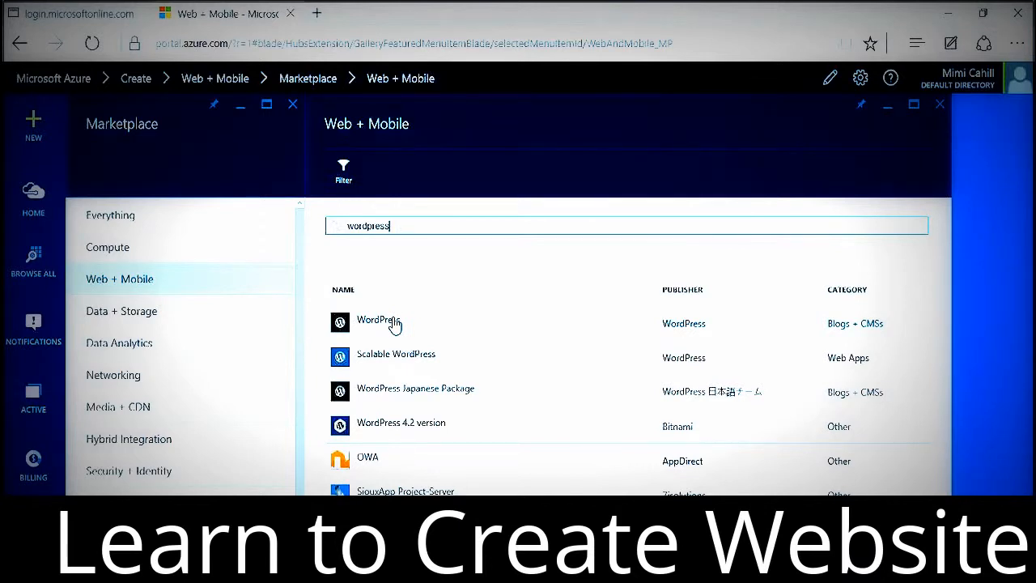
pyautogui.click(394, 325)
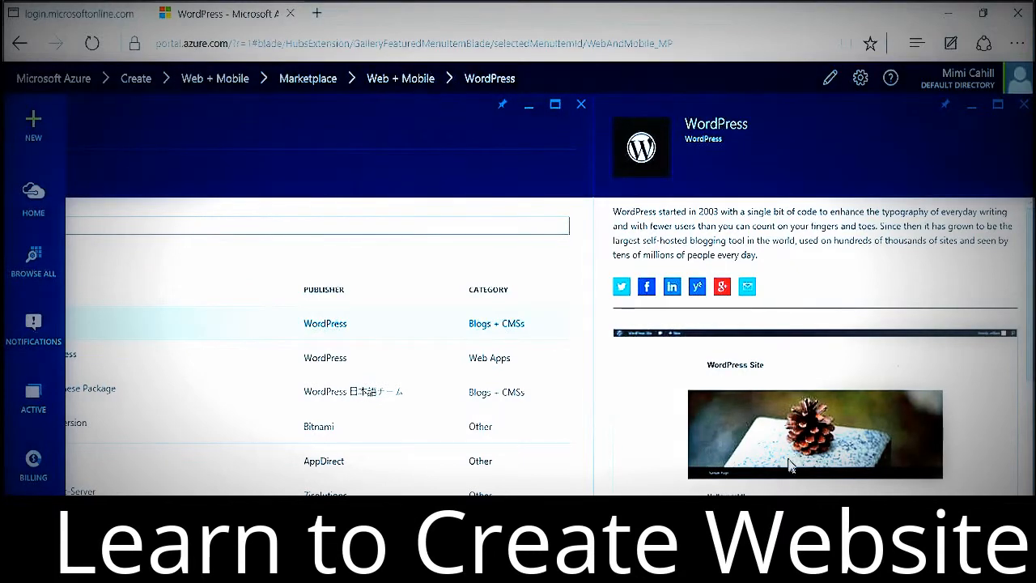
pyautogui.click(680, 530)
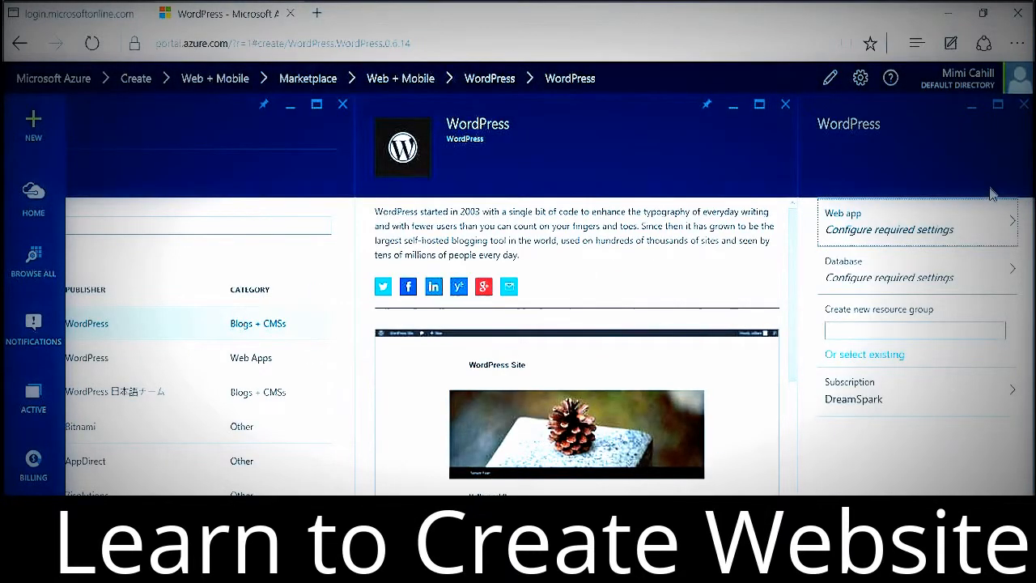
# Configure the WordPress web app with URL trymimi, a new App Service plan trymimi, and location East US
pyautogui.click(951, 227)
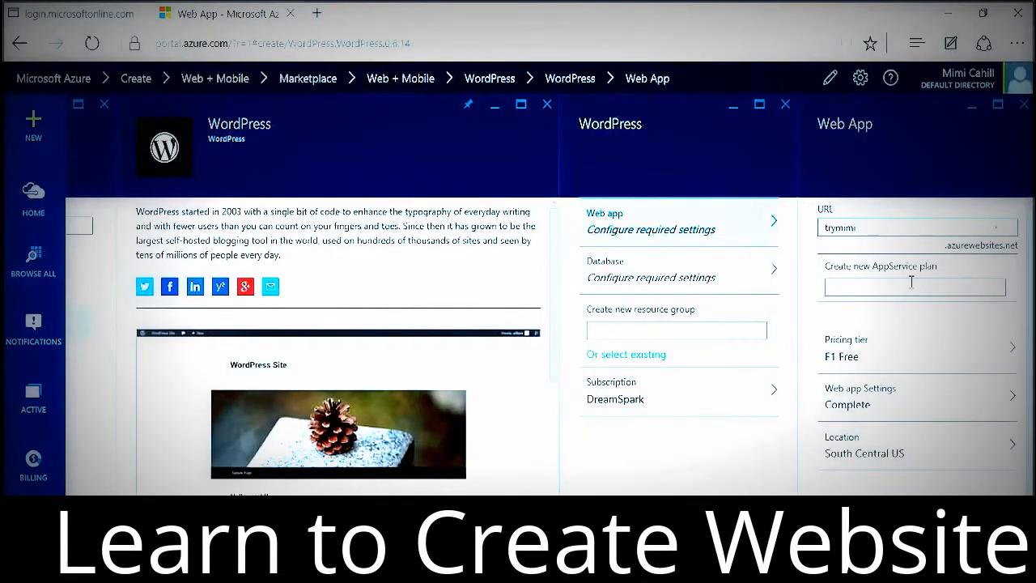
pyautogui.click(905, 286)
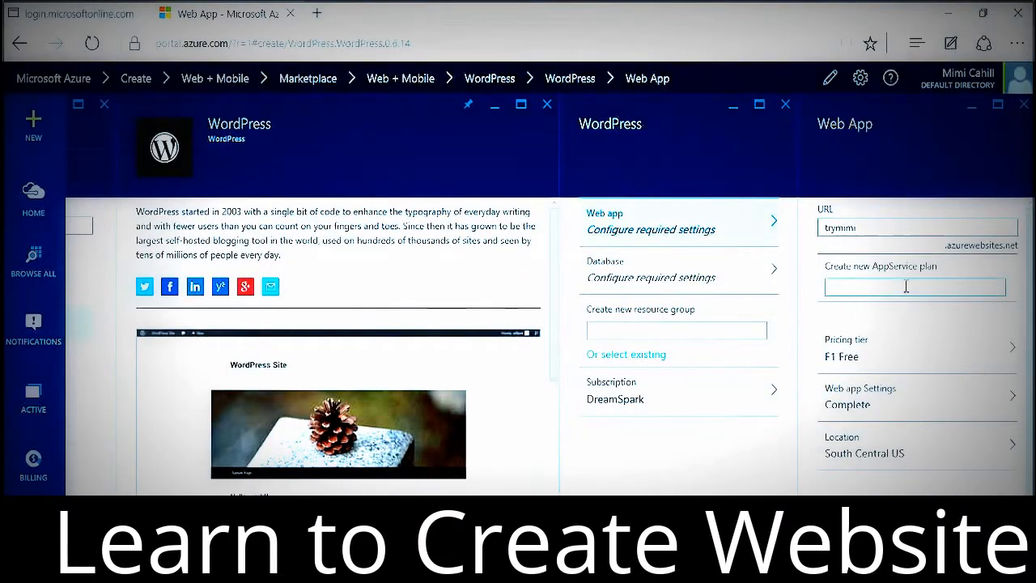
pyautogui.write('trymimi')
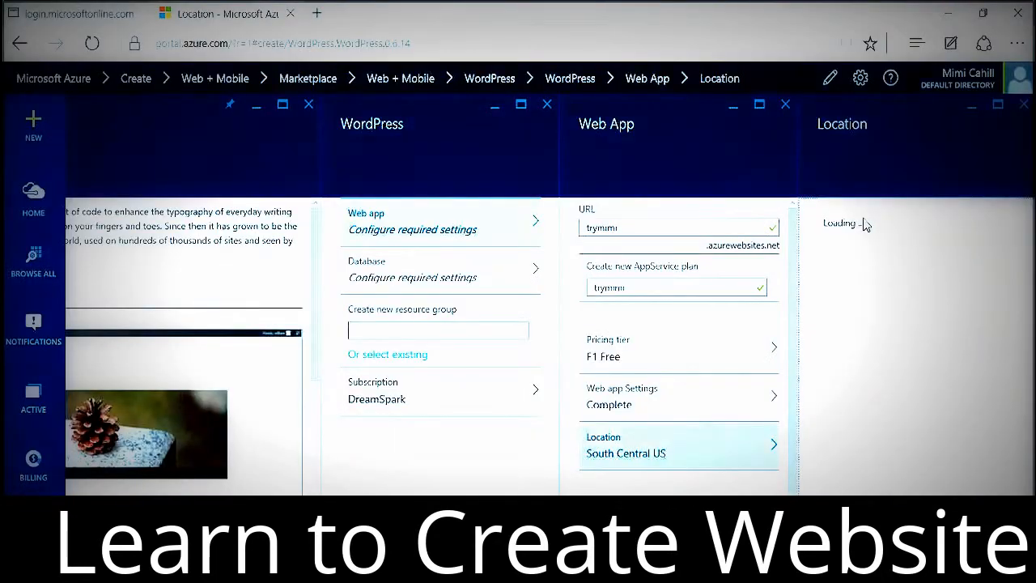
pyautogui.click(864, 224)
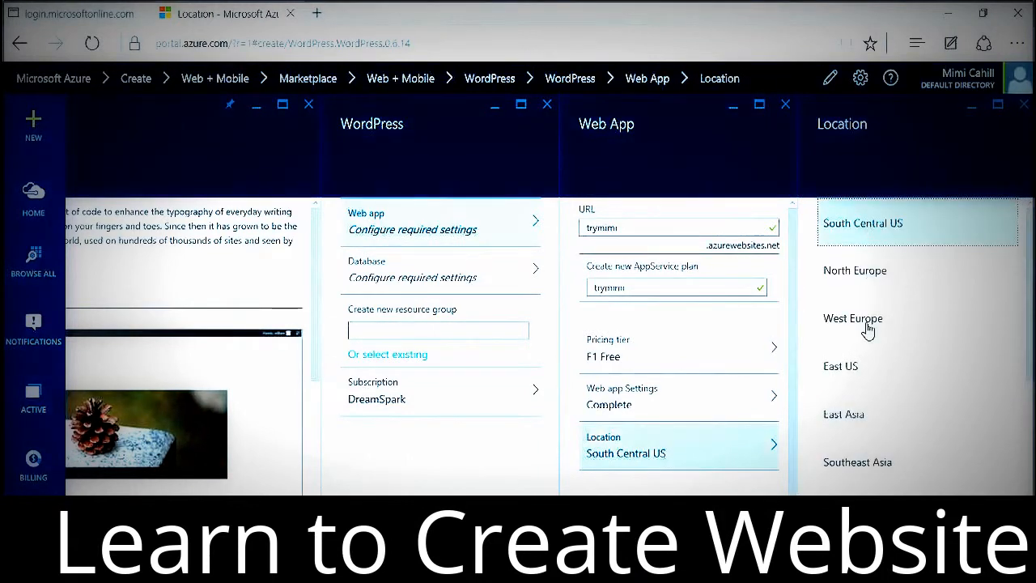
pyautogui.click(846, 373)
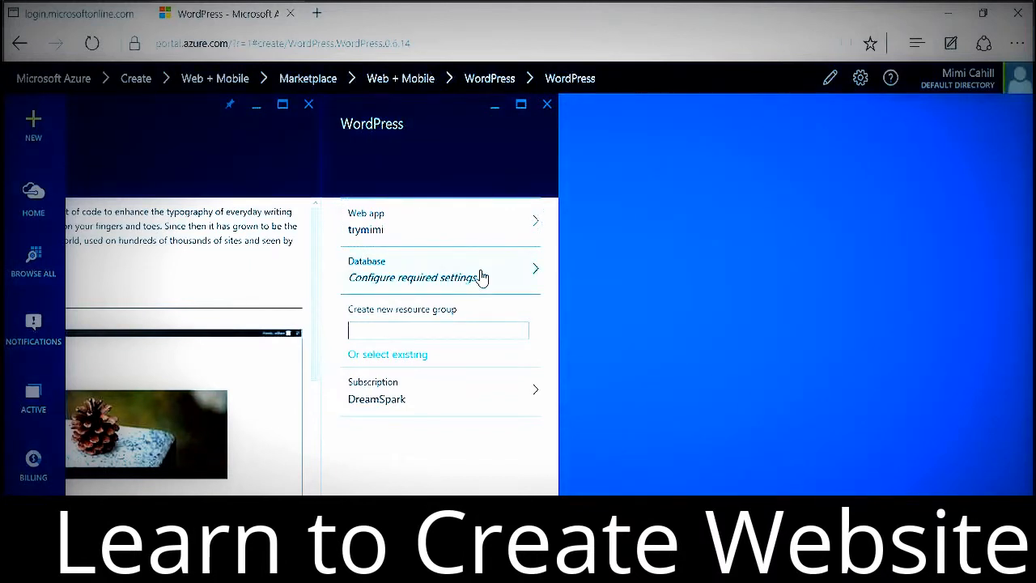
# Configure a new MySQL database named trymimidb in East US and accept its legal terms
pyautogui.click(482, 277)
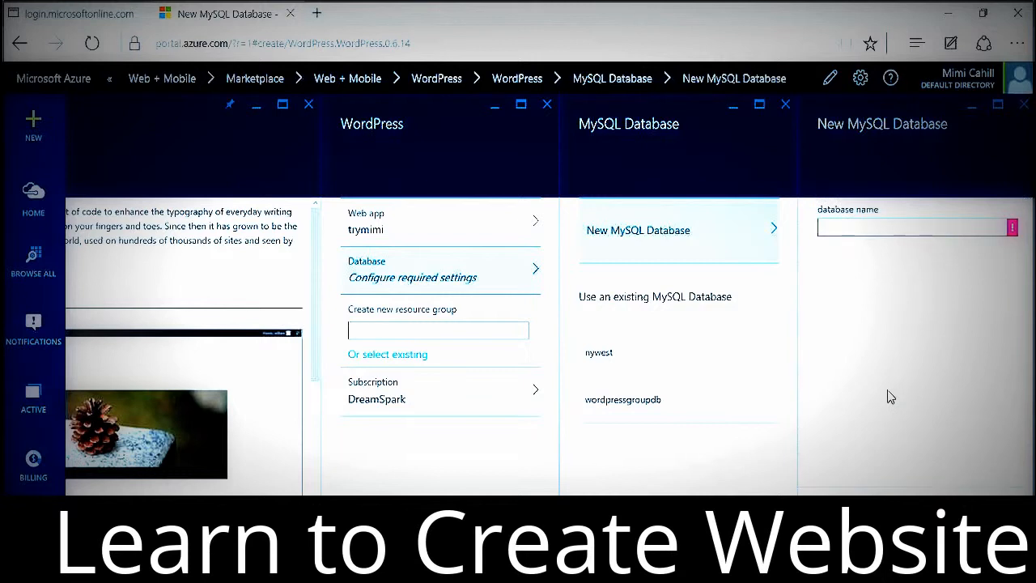
pyautogui.click(864, 227)
pyautogui.write('trymimidb')
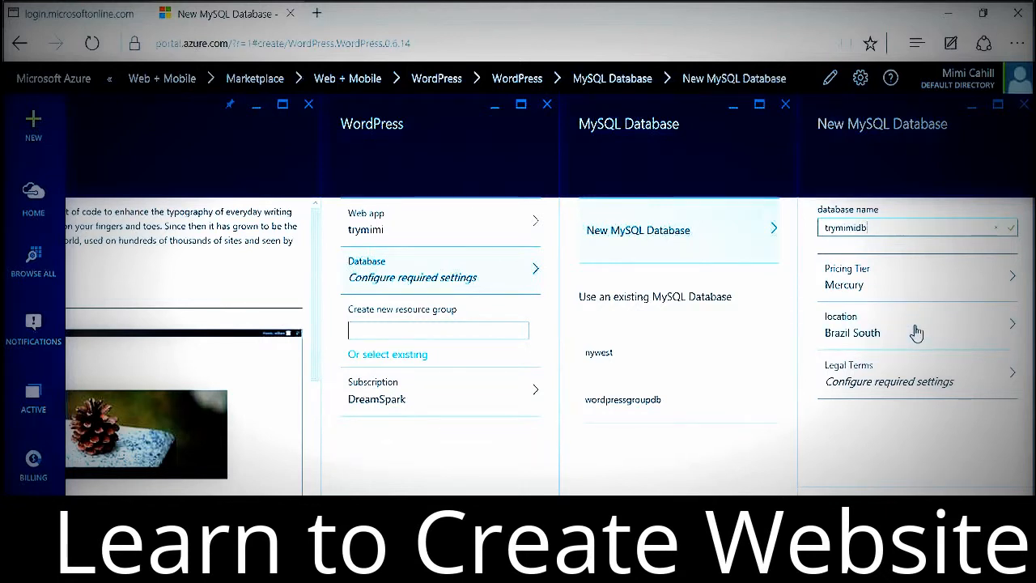
pyautogui.click(916, 333)
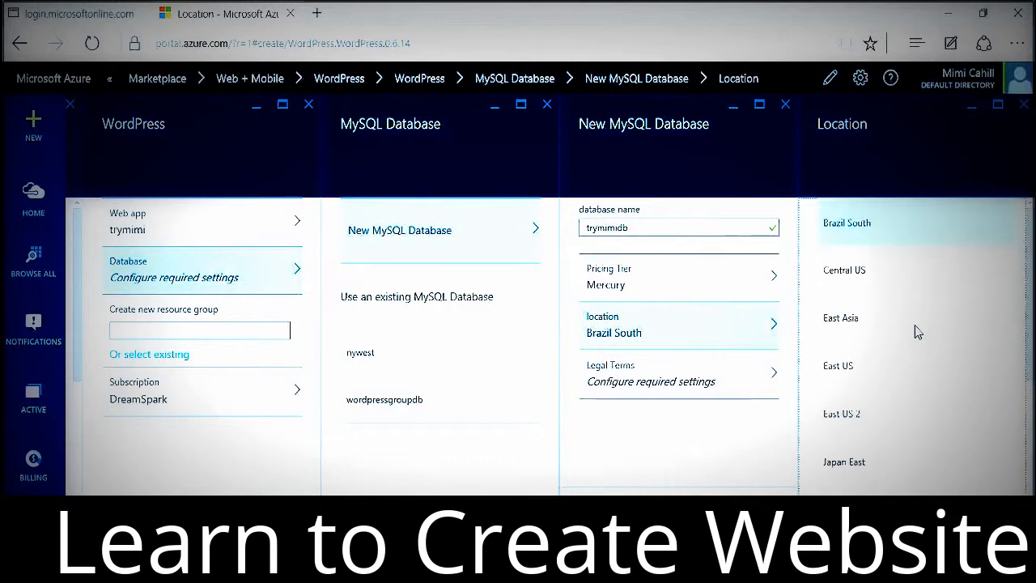
pyautogui.click(841, 377)
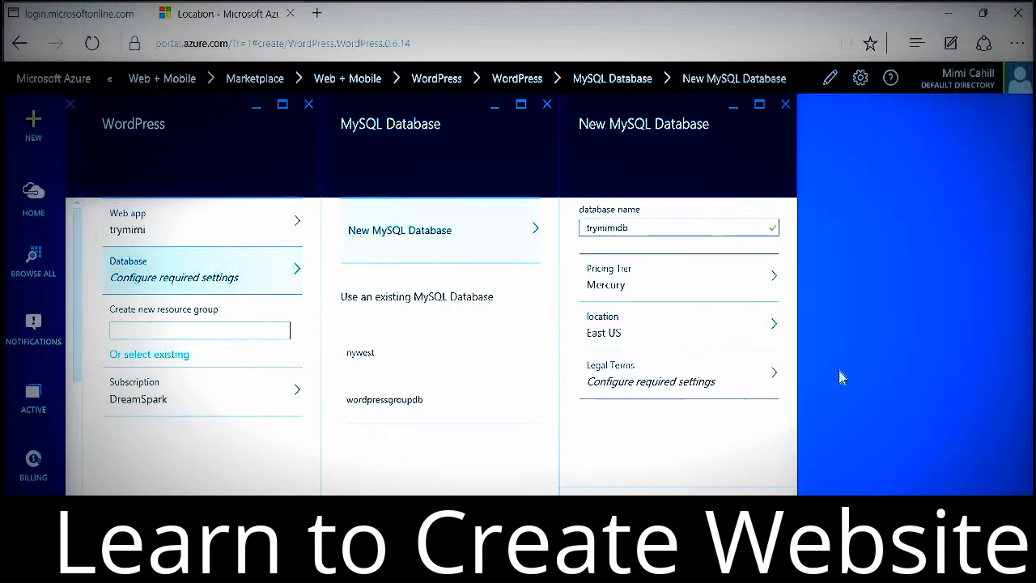
pyautogui.click(751, 382)
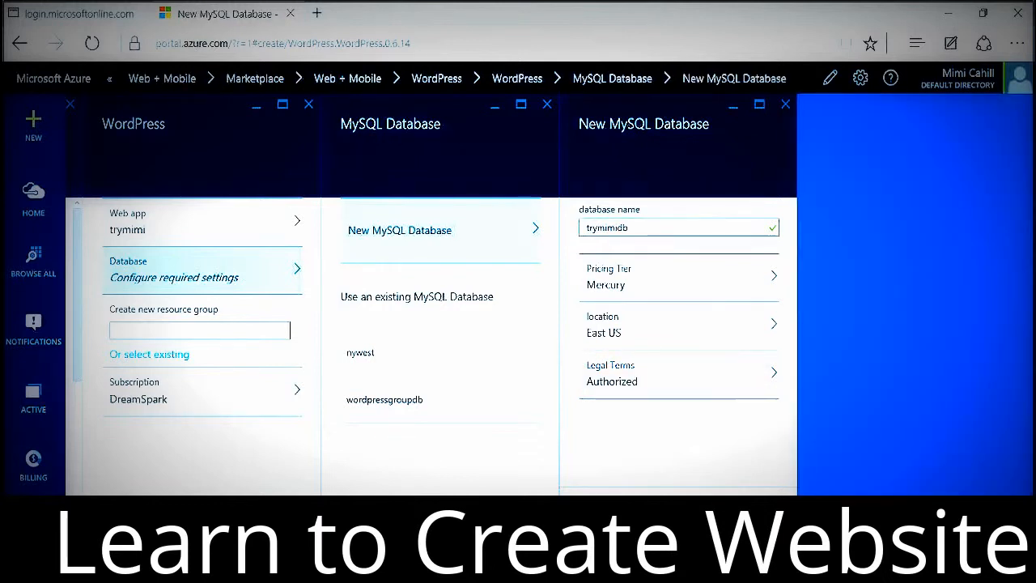
# Name the new resource group trymimi and create the WordPress deployment
pyautogui.click(200, 333)
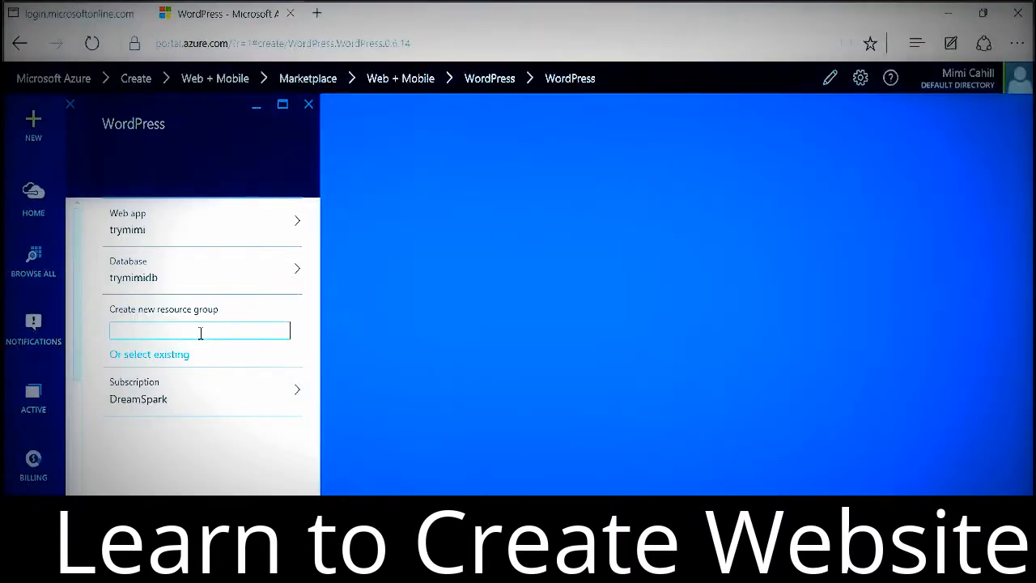
pyautogui.write('mimi')
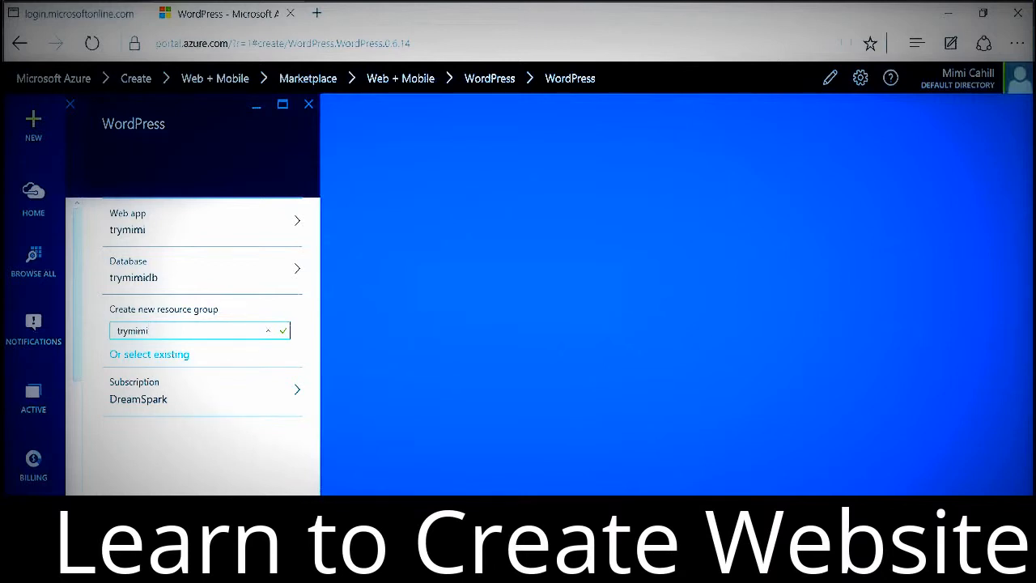
pyautogui.press('Tab')
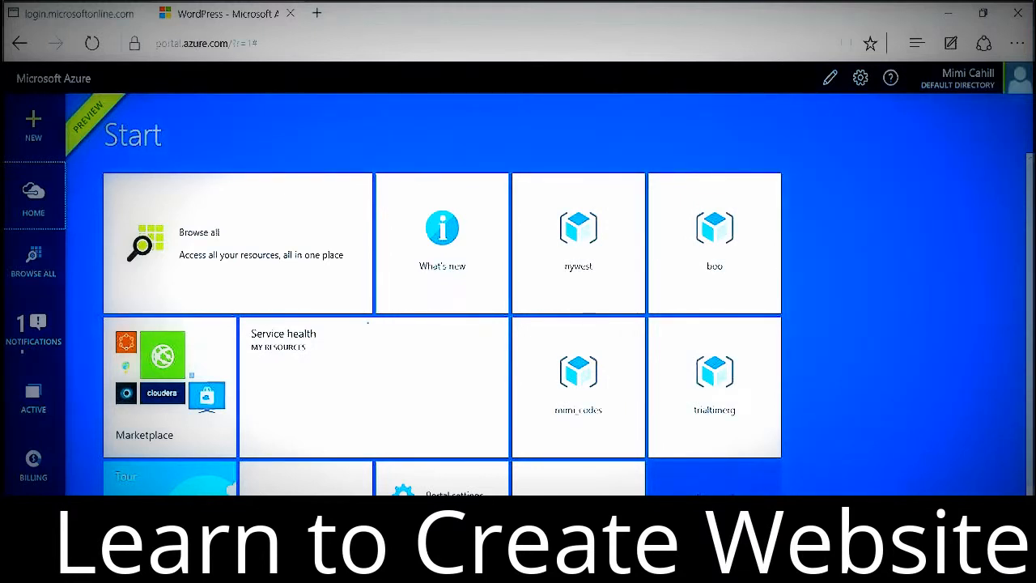
# View the trymimi resource group's resources, and open the trymimi web app's site from the list of all Web Apps
pyautogui.scroll(-1, 883, 435)
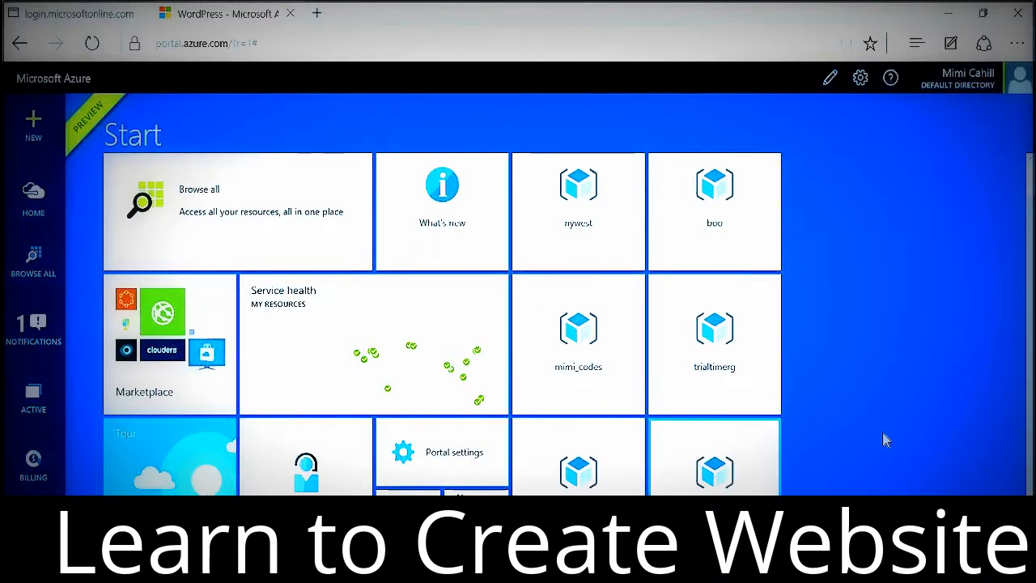
pyautogui.click(773, 473)
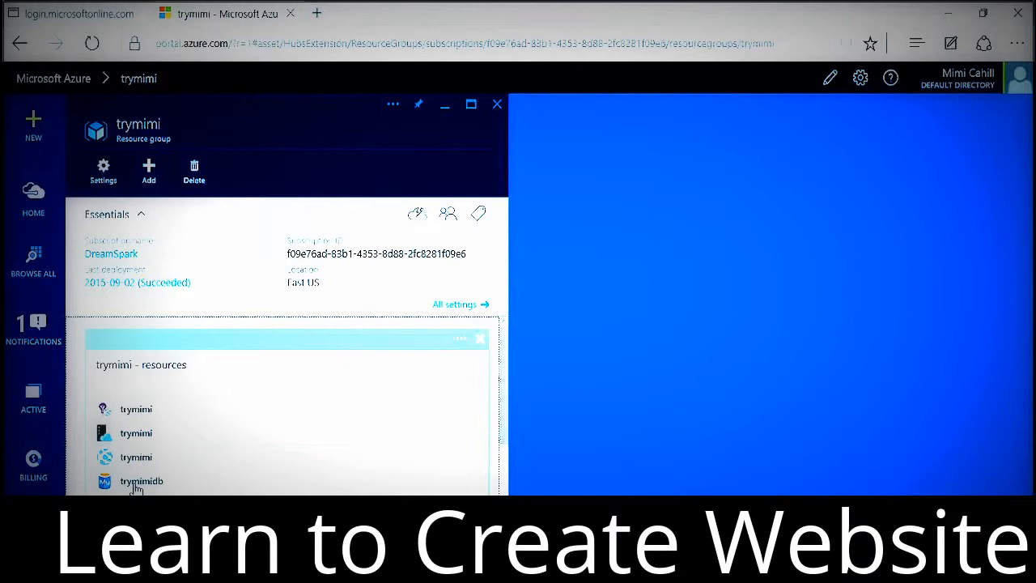
pyautogui.click(29, 269)
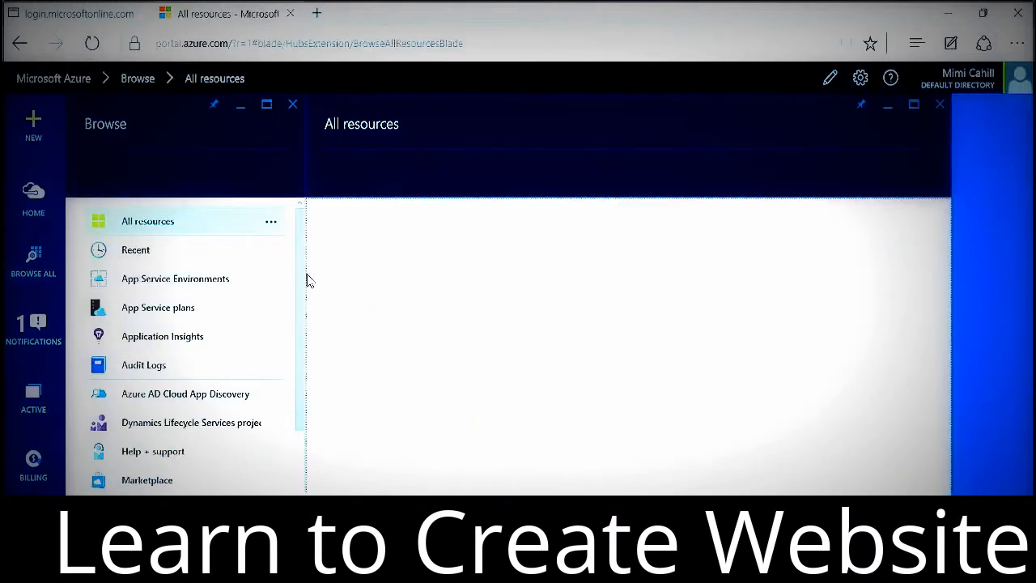
pyautogui.scroll(-5, 296, 365)
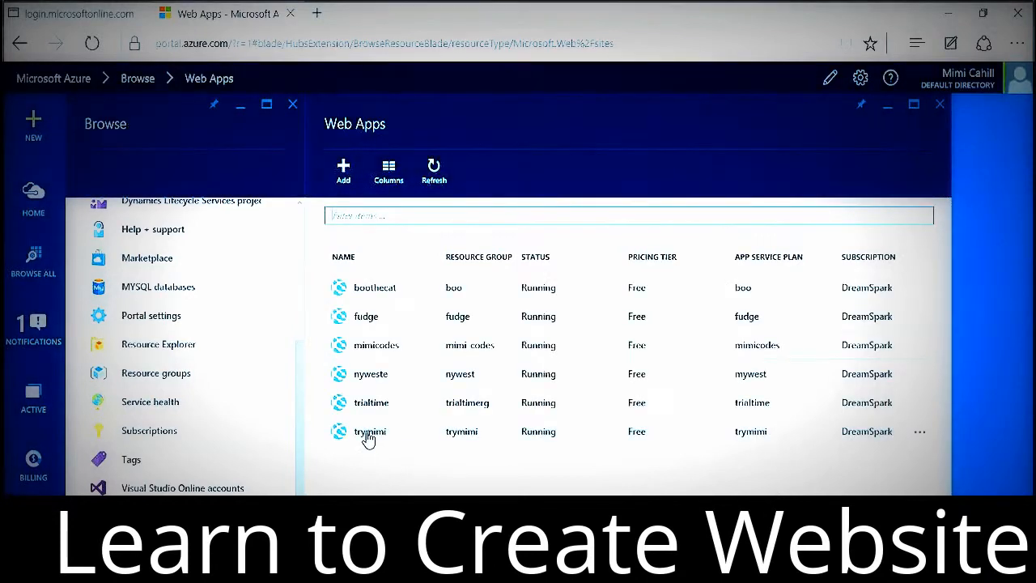
pyautogui.click(368, 438)
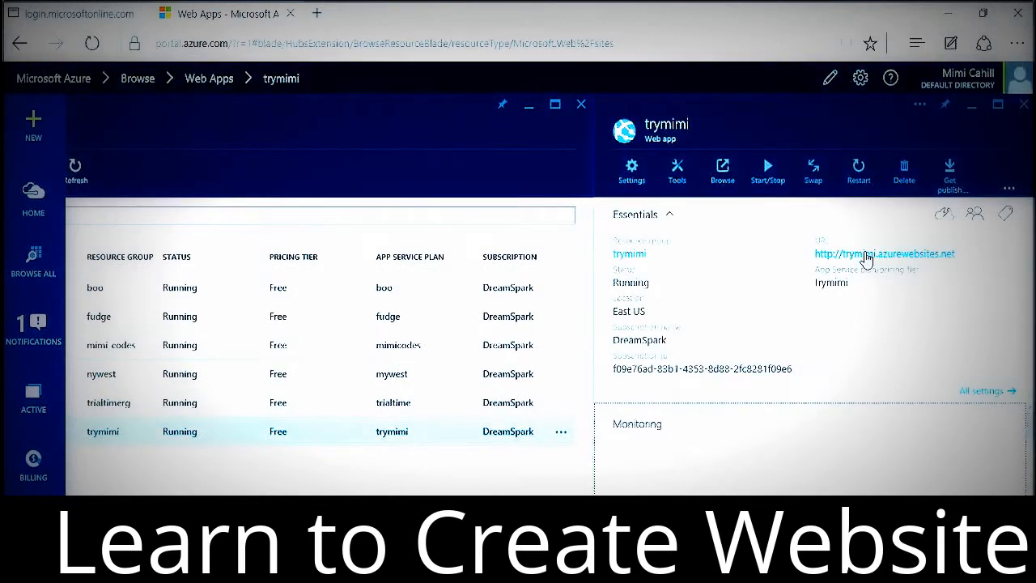
pyautogui.click(866, 255)
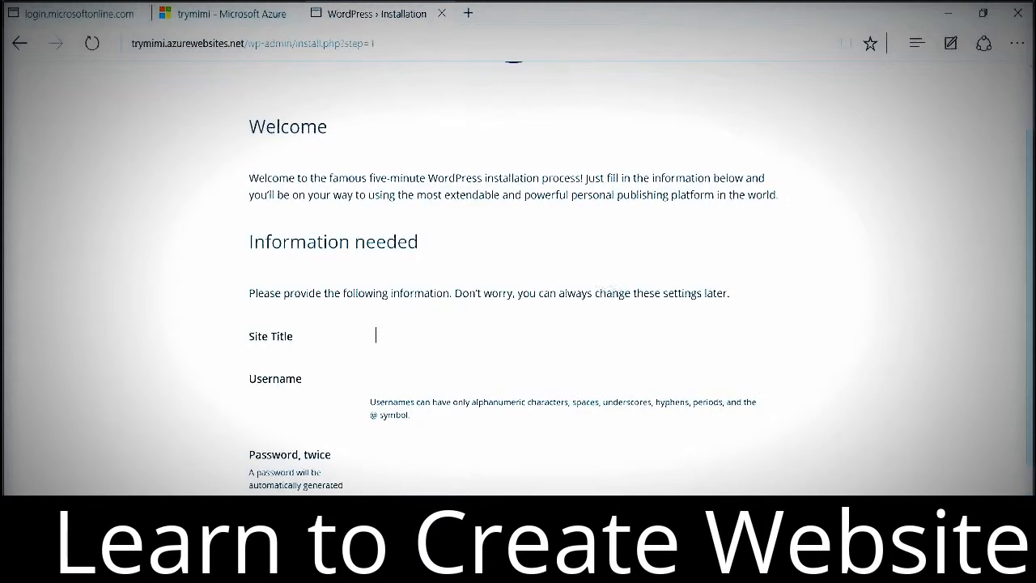
# Install WordPress with site title trymimi, entering the admin username, the password twice, and the contact e-mail
pyautogui.write('trymimi')
pyautogui.press('Tab')
pyautogui.write('mimi')
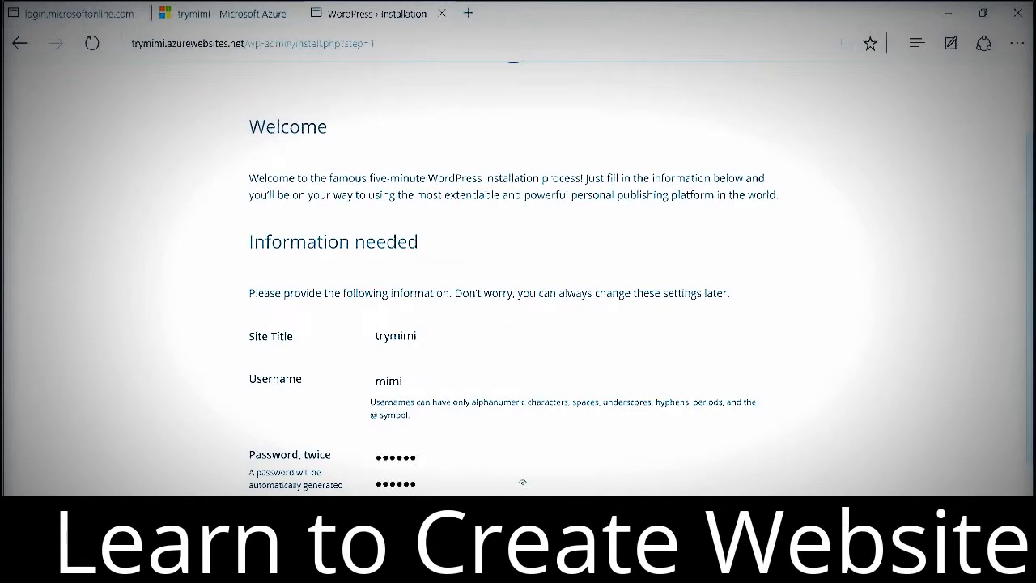
pyautogui.scroll(-2, 945, 307)
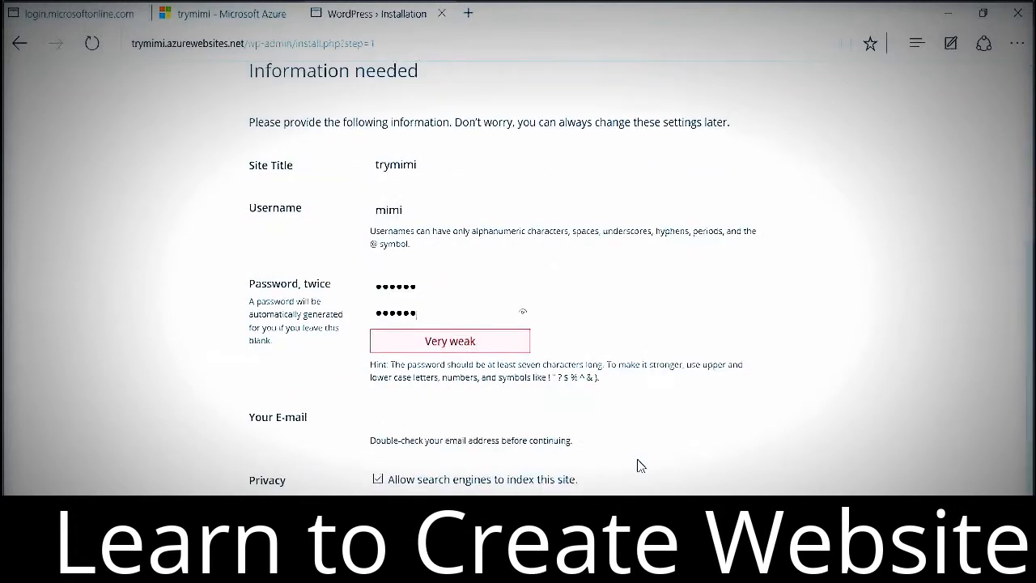
pyautogui.click(482, 417)
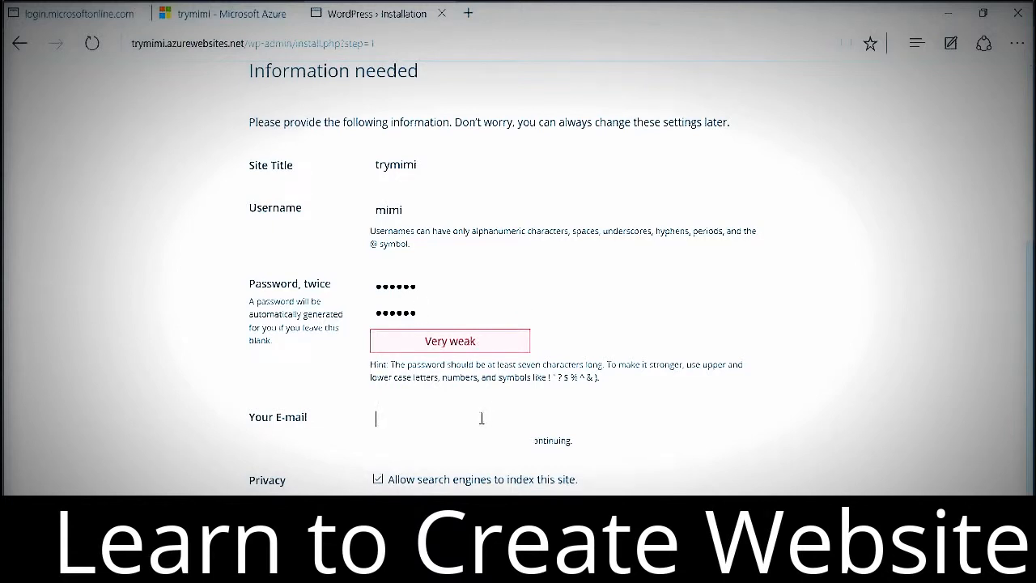
pyautogui.click(480, 443)
pyautogui.press('Return')
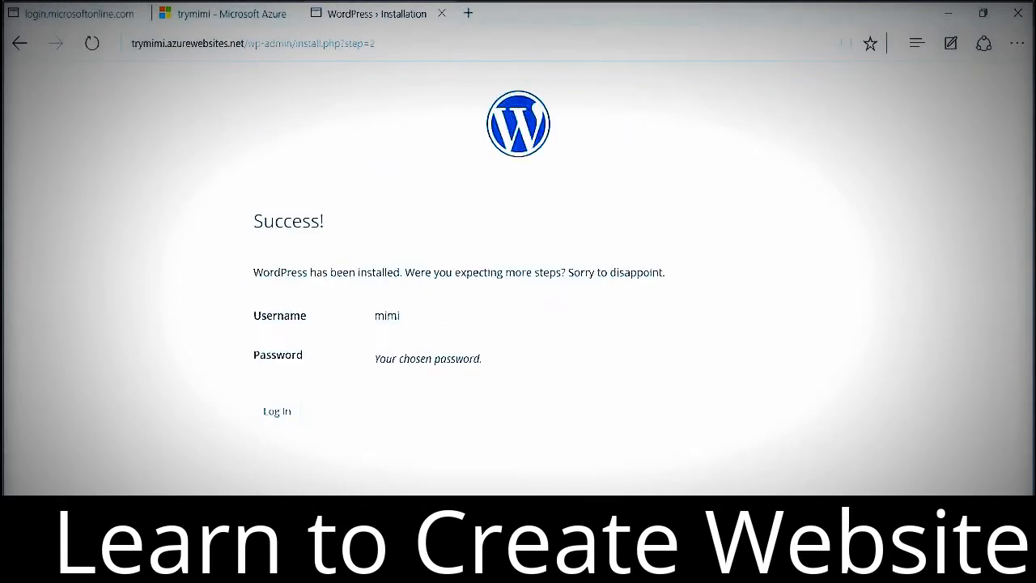
# Log in to the new WordPress site with the admin username and password
pyautogui.click(270, 427)
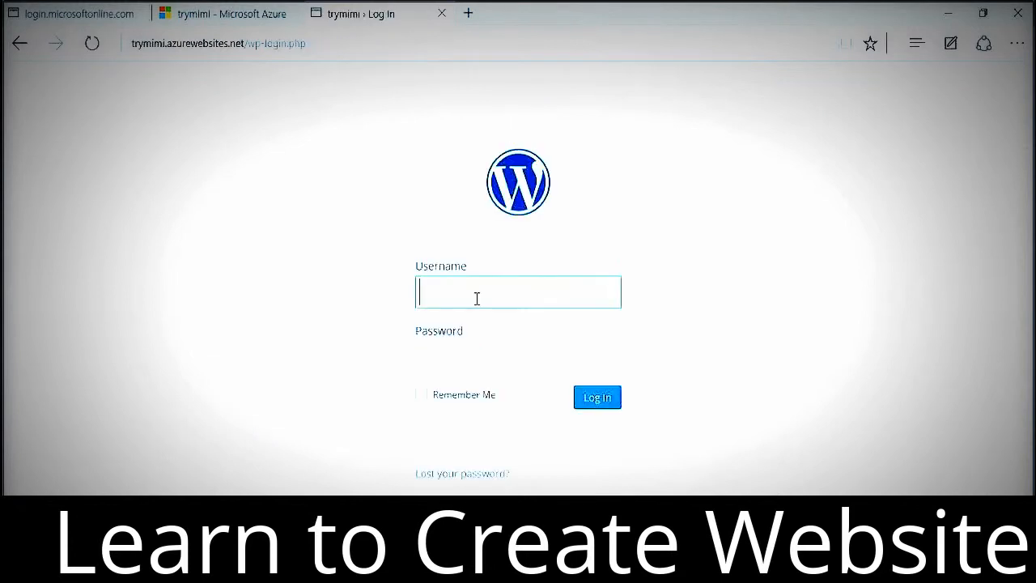
pyautogui.write('mimi')
pyautogui.press('Tab')
pyautogui.write('******')
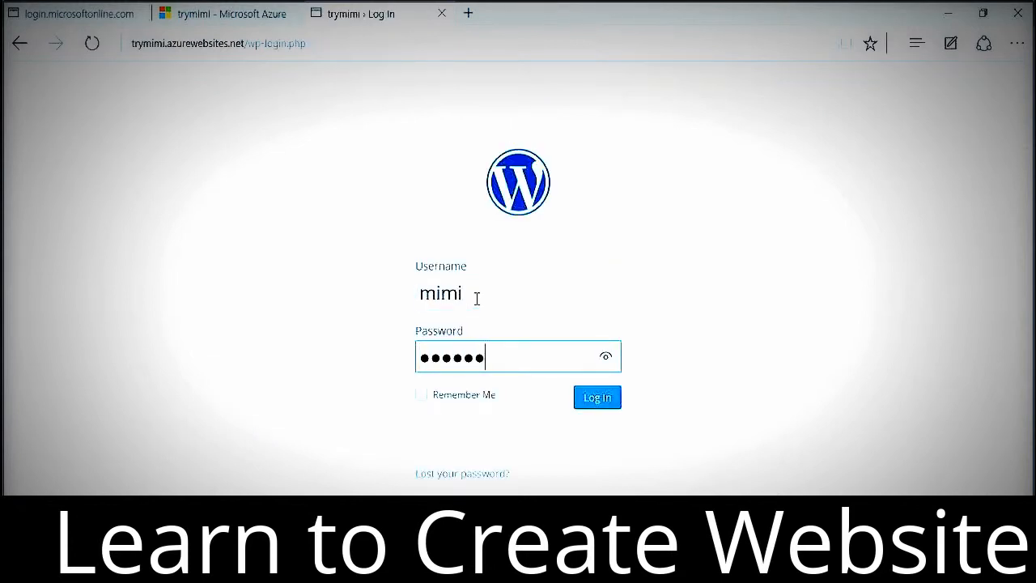
pyautogui.click(586, 401)
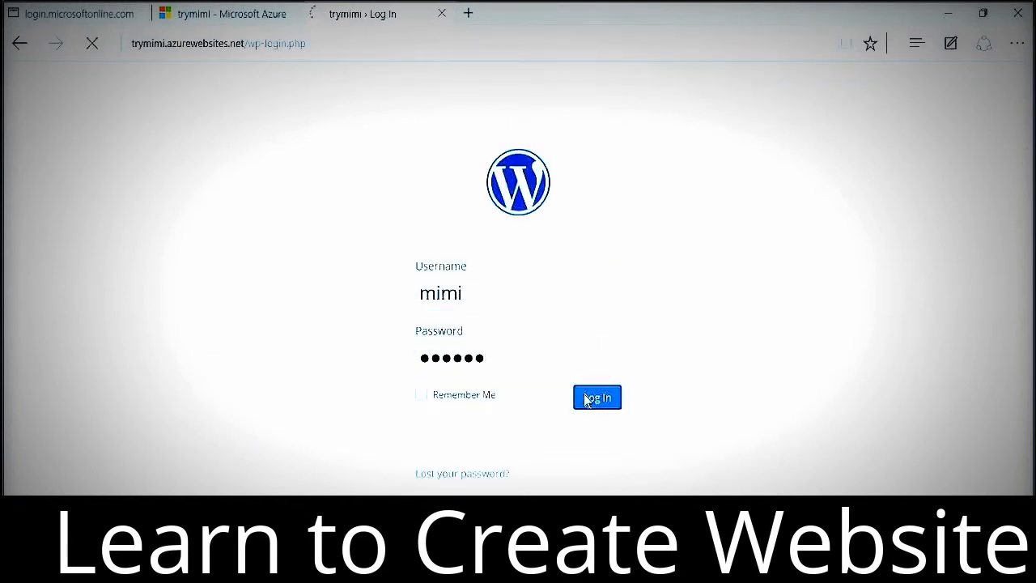